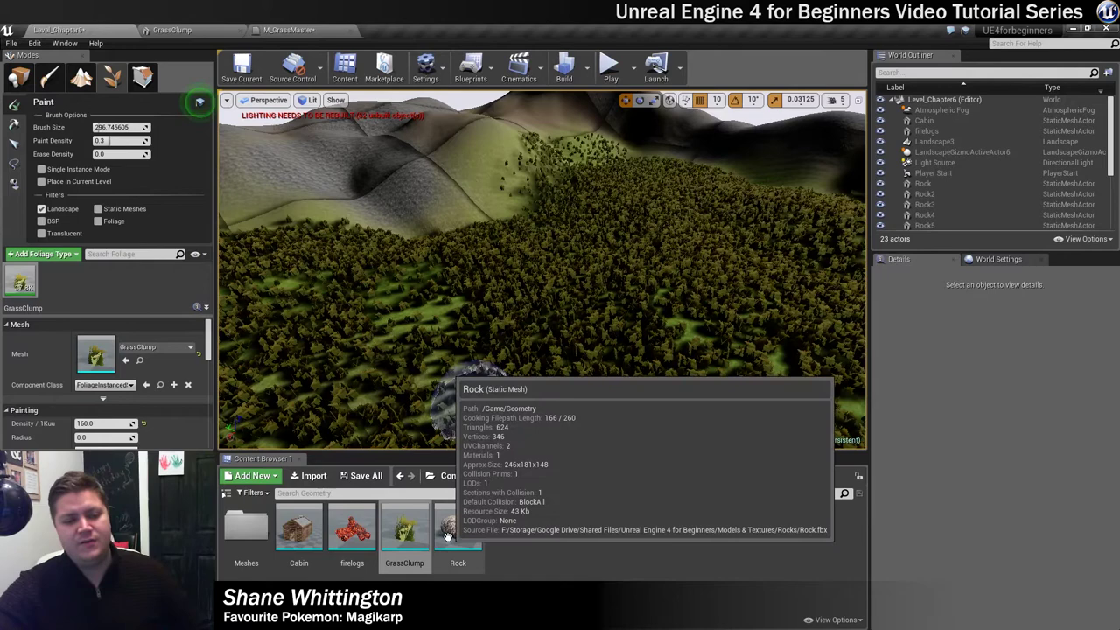
# Turn off Cast Shadow for the GrassClump foliage
pyautogui.moveTo(446, 536)
pyautogui.mouseDown()
pyautogui.moveTo(131, 317)
pyautogui.moveTo(148, 326)
pyautogui.mouseUp()
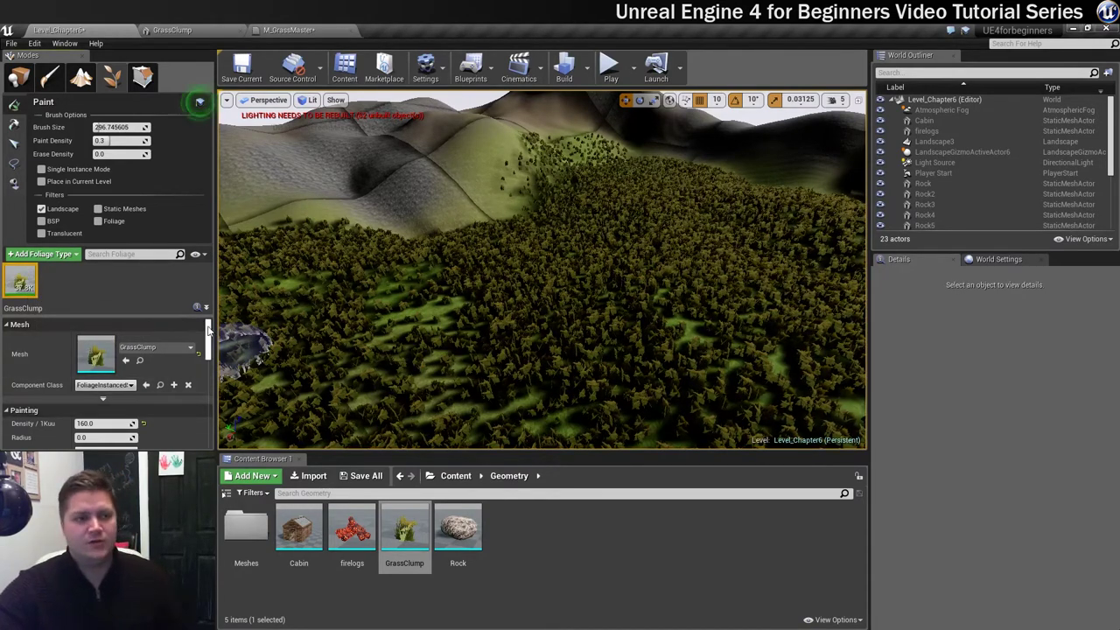
pyautogui.moveTo(208, 331); pyautogui.dragTo(201, 367)
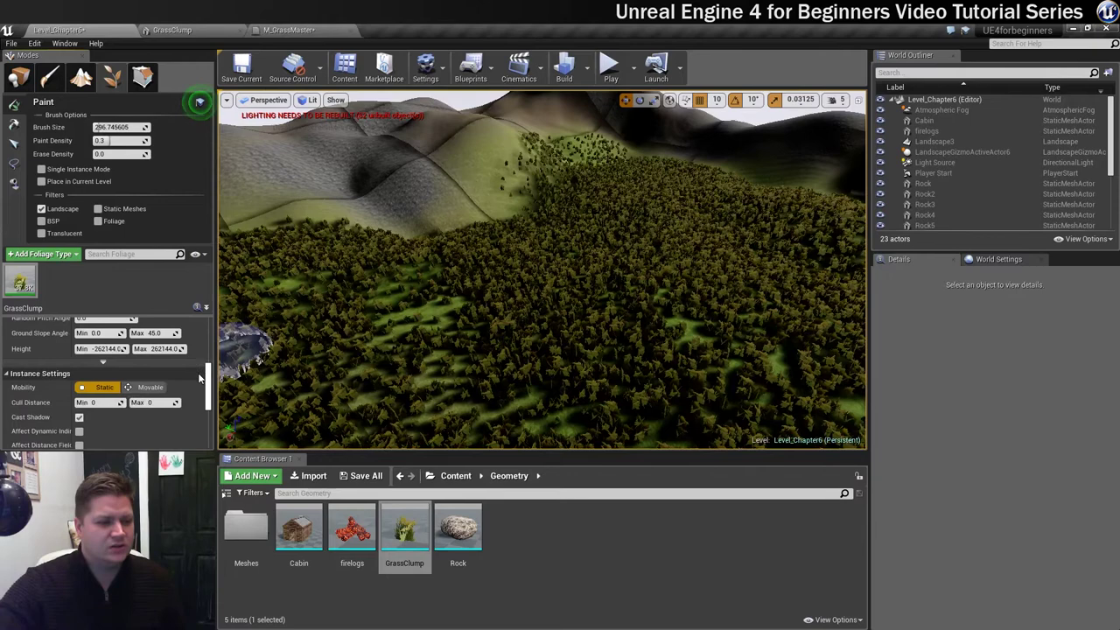
pyautogui.moveTo(200, 366)
pyautogui.mouseDown()
pyautogui.moveTo(197, 383)
pyautogui.moveTo(169, 387)
pyautogui.mouseUp()
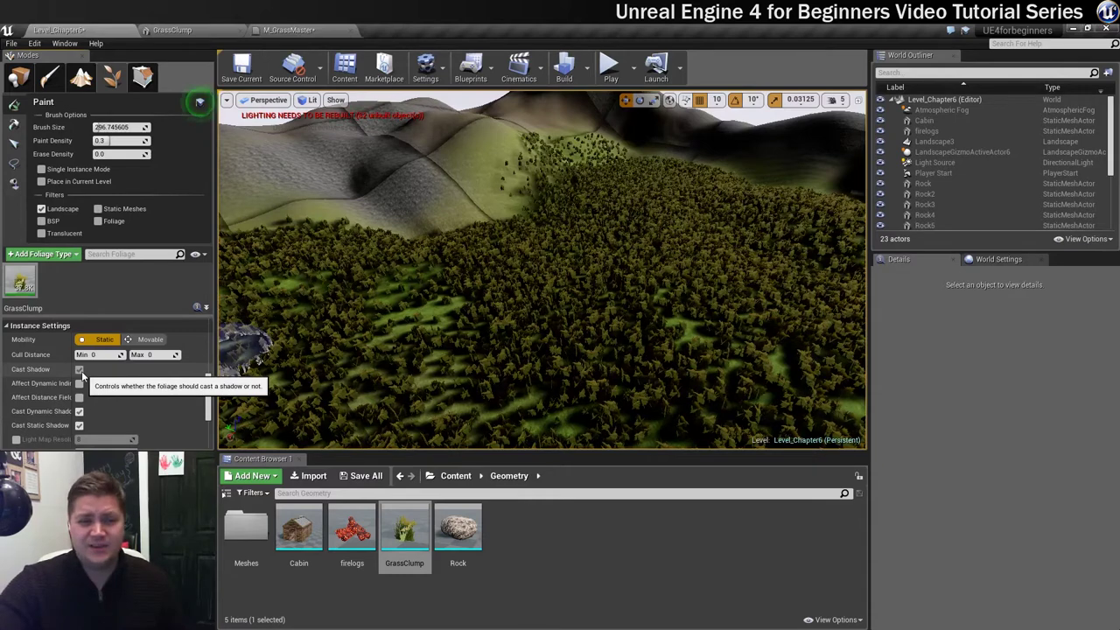
pyautogui.click(80, 369)
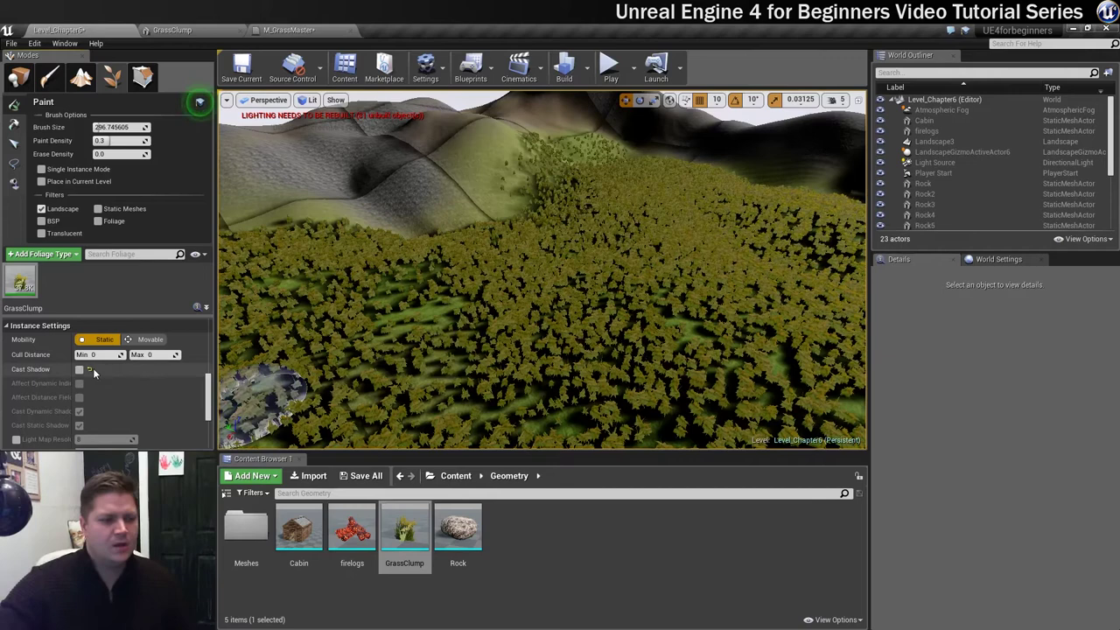
# Enable Density Scaling in the GrassClump Scalability settings
pyautogui.scroll(-3, 208, 398)
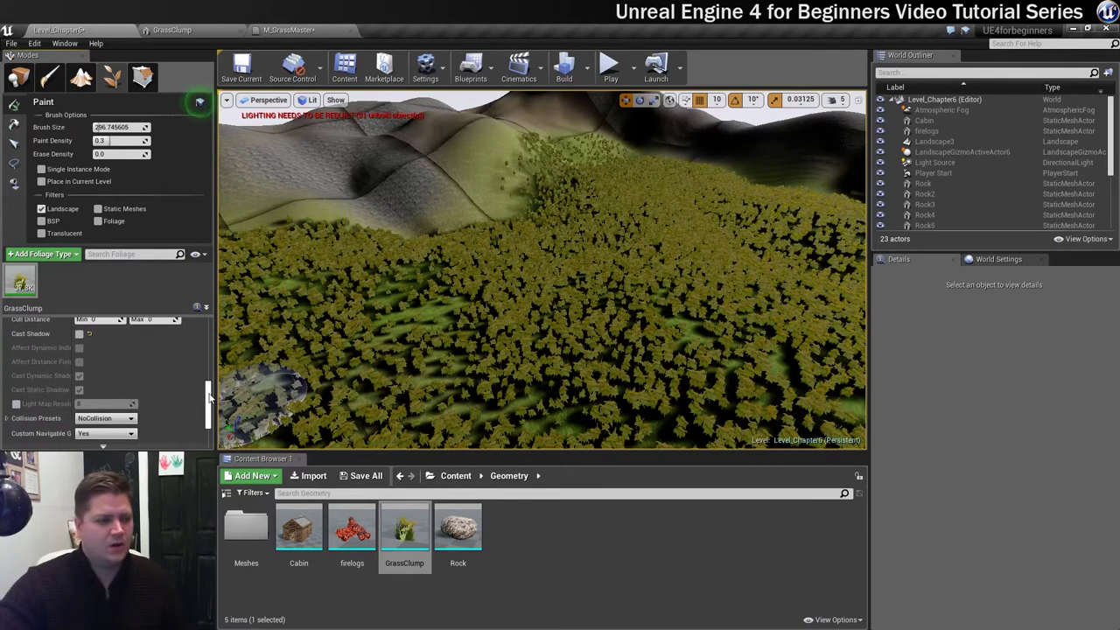
pyautogui.scroll(-2, 209, 403)
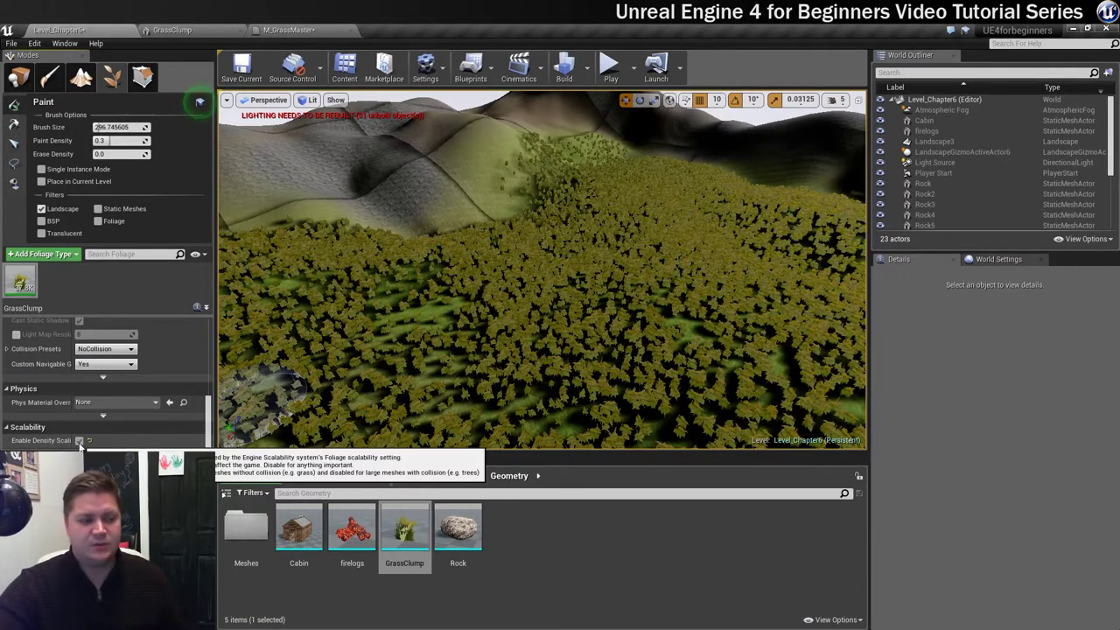
pyautogui.click(79, 440)
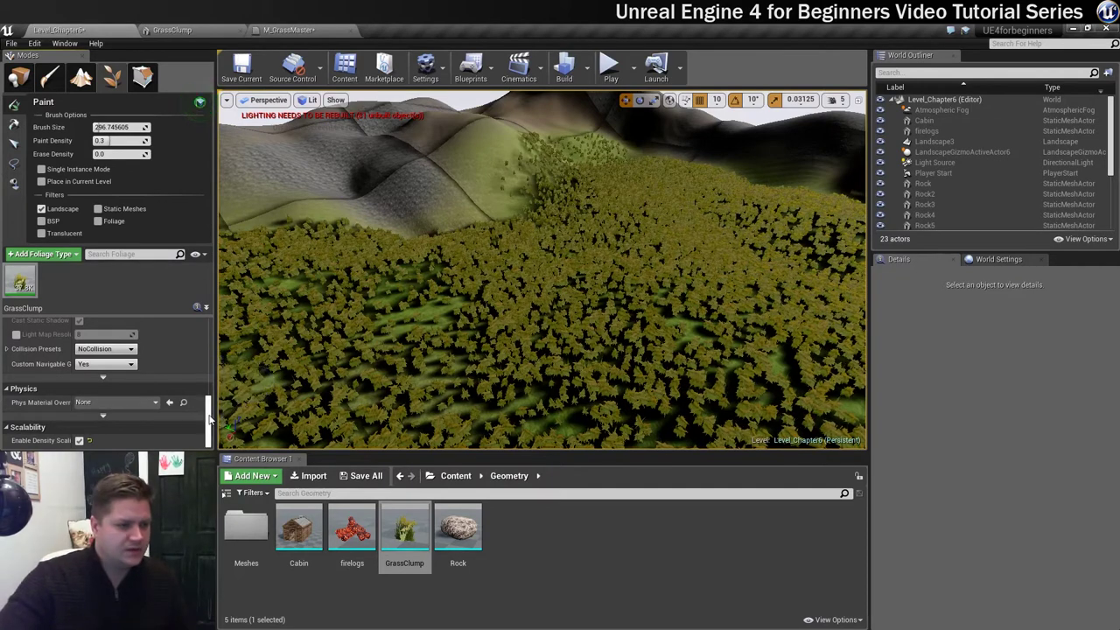
pyautogui.moveTo(208, 419); pyautogui.dragTo(212, 383)
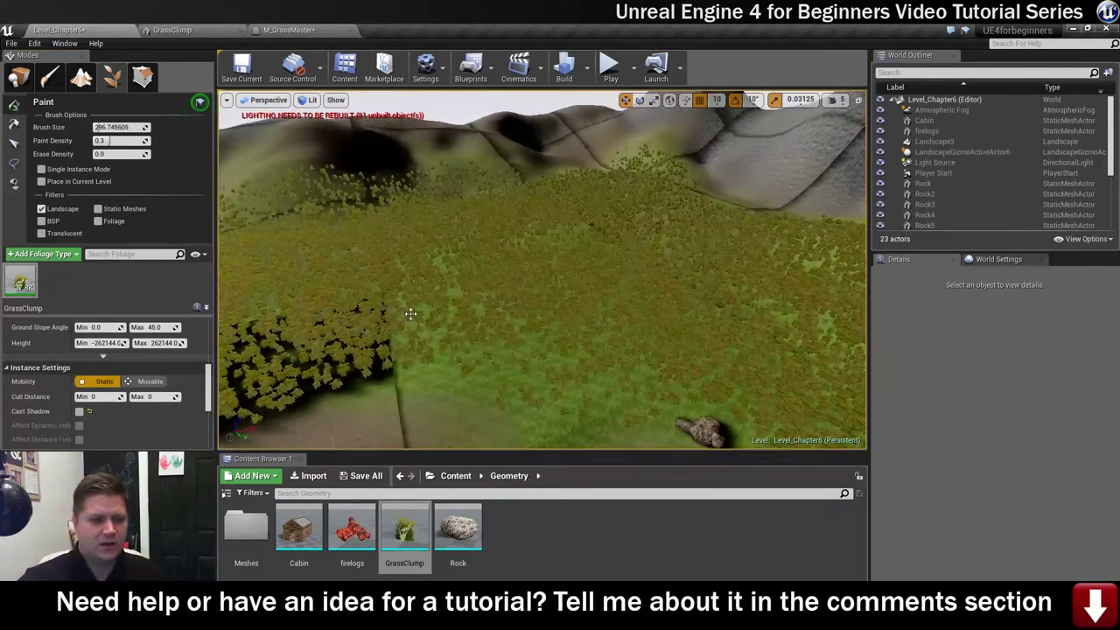
pyautogui.click(610, 71)
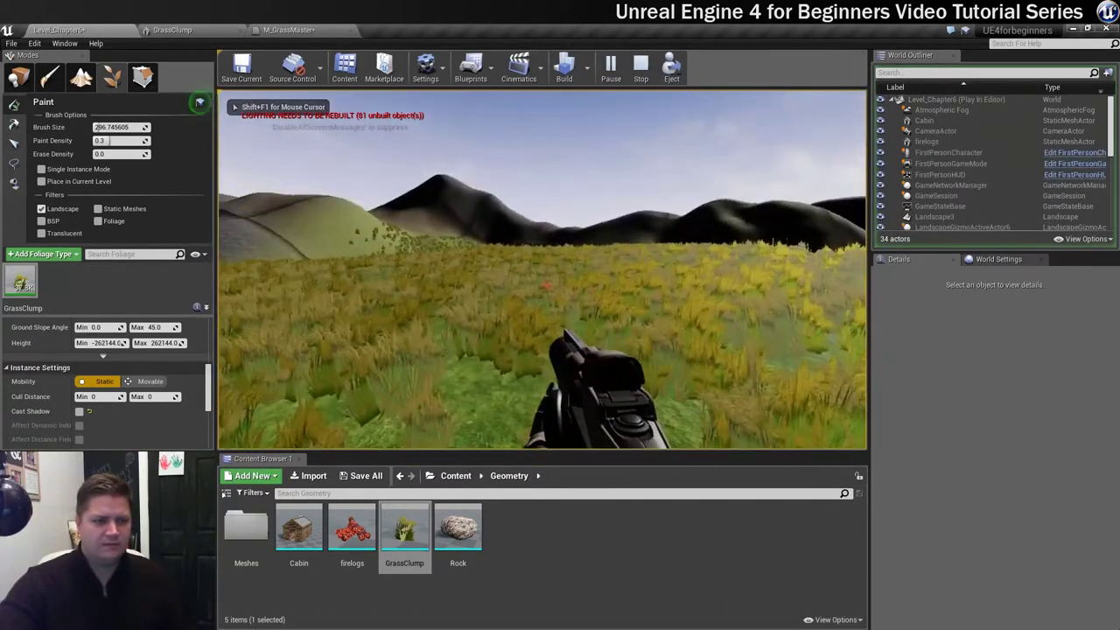
pyautogui.press('w')
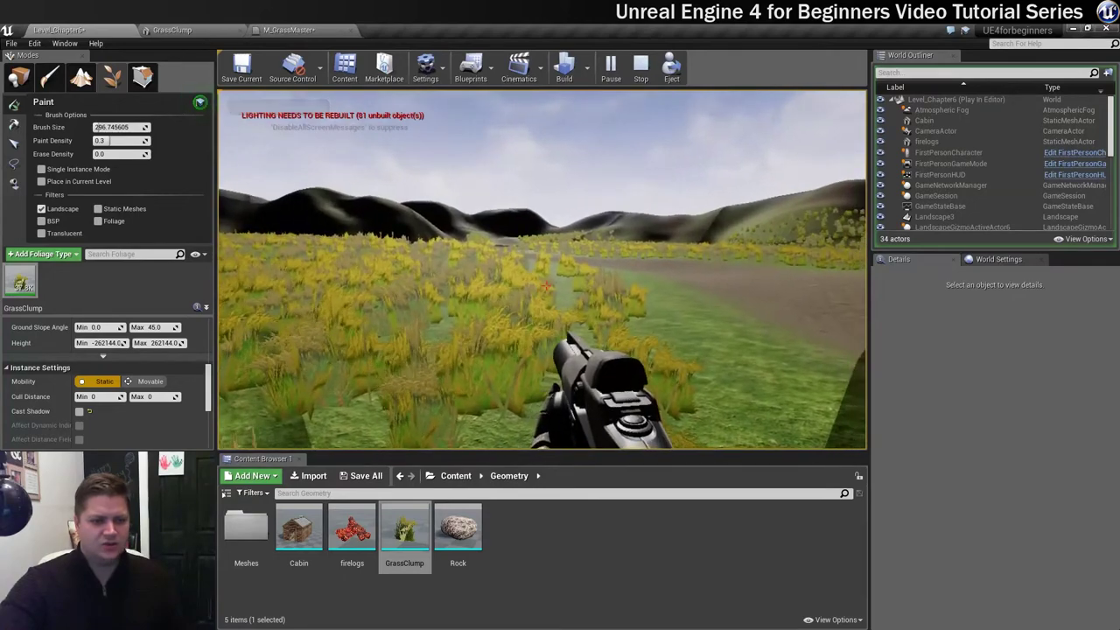
pyautogui.press('Escape')
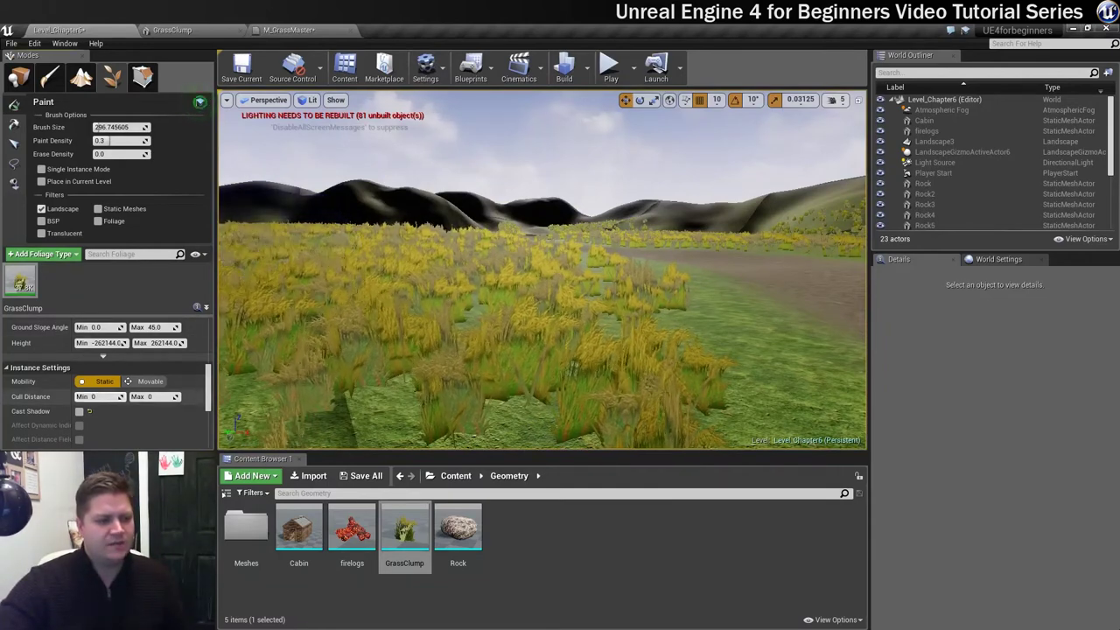
# Set the GrassClump cull distance to about 9406 minimum and 14799 maximum, then view from afar
pyautogui.moveTo(99, 397); pyautogui.dragTo(201, 396)
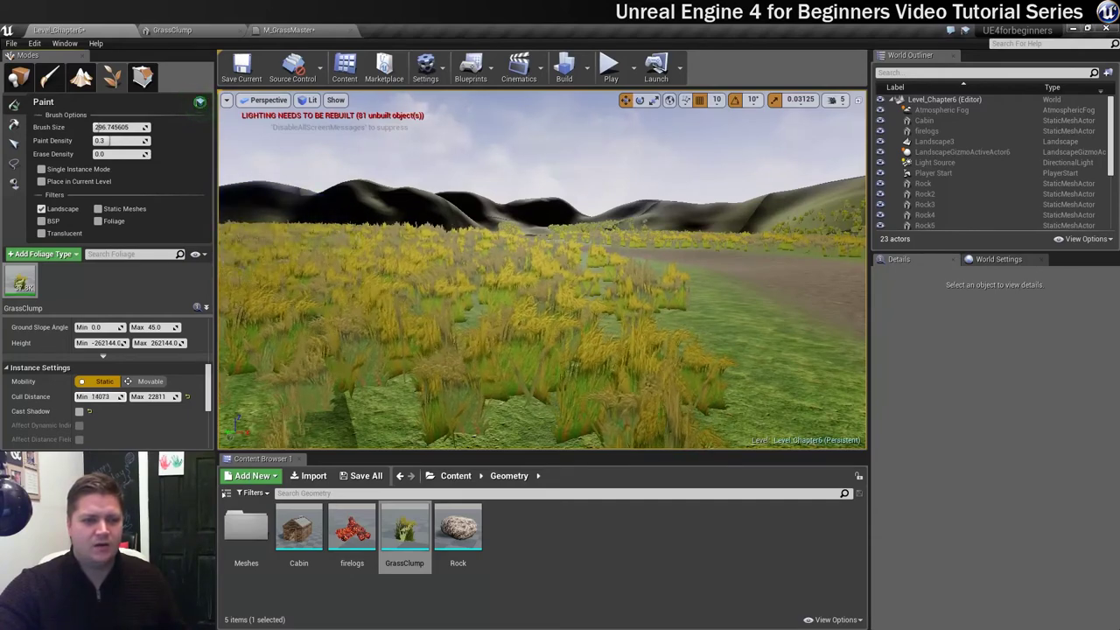
pyautogui.moveTo(156, 396); pyautogui.dragTo(154, 398)
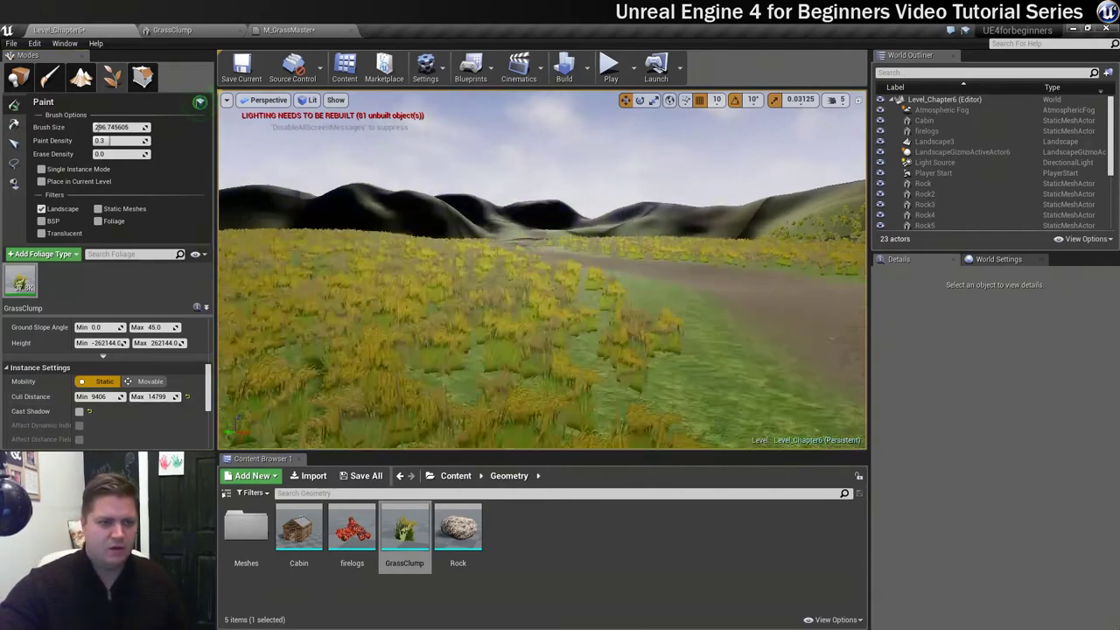
pyautogui.moveTo(530, 335); pyautogui.dragTo(530, 335, button='right')
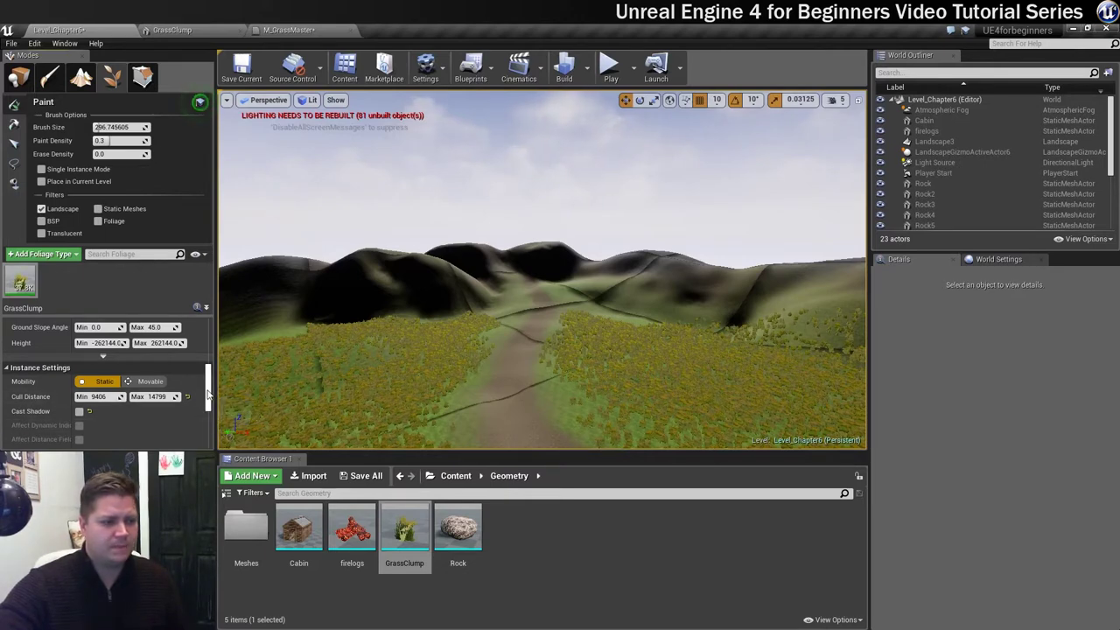
pyautogui.moveTo(207, 395); pyautogui.dragTo(210, 332)
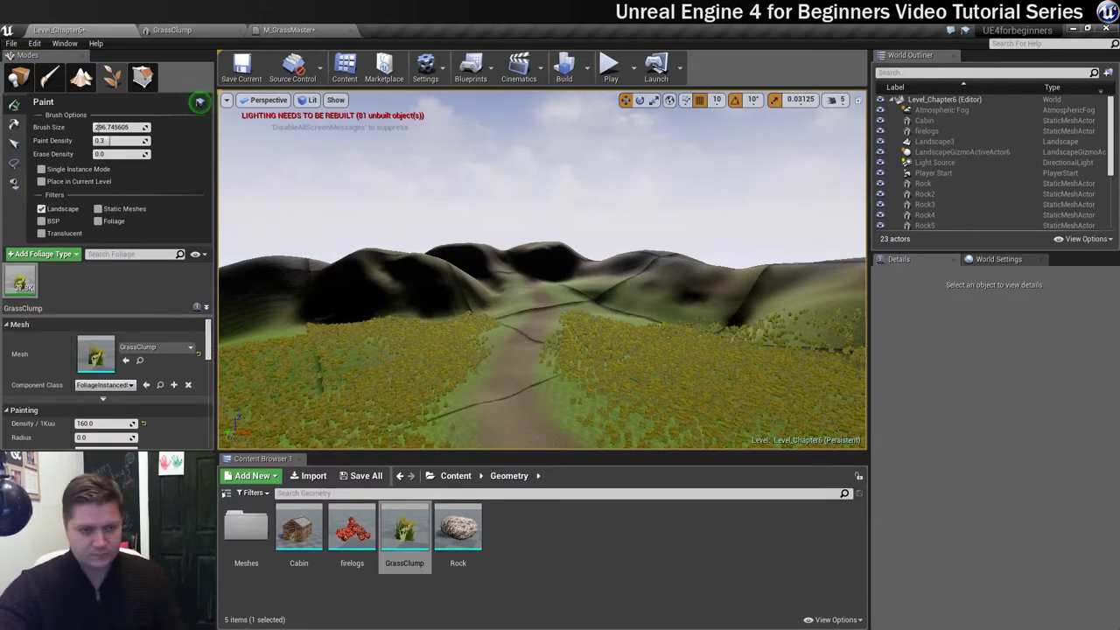
# Paint grass near the field centre, then switch from foliage painting to Place mode
pyautogui.moveTo(543, 262)
pyautogui.mouseDown(button='right')
pyautogui.moveTo(551, 359)
pyautogui.moveTo(542, 280)
pyautogui.moveTo(510, 294)
pyautogui.mouseUp(button='right')
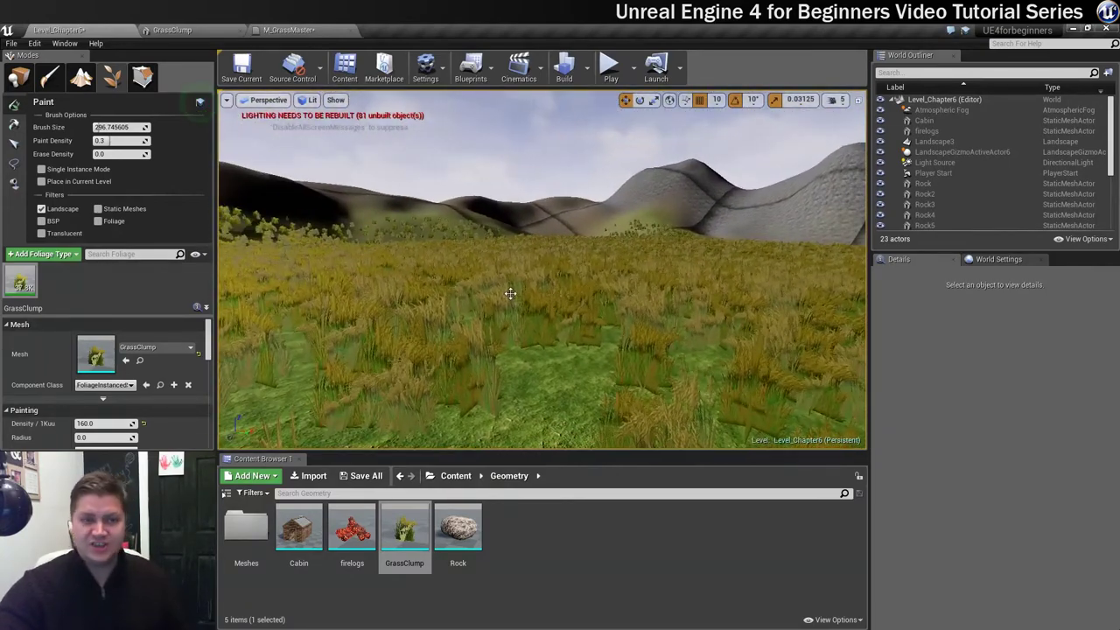
pyautogui.click(510, 293)
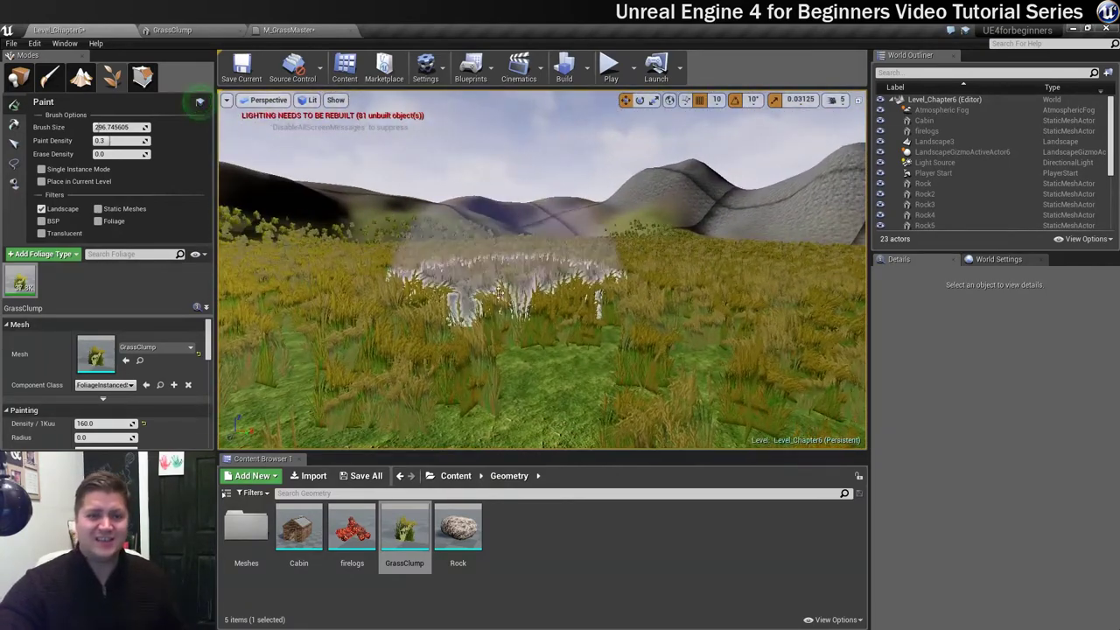
pyautogui.click(238, 341)
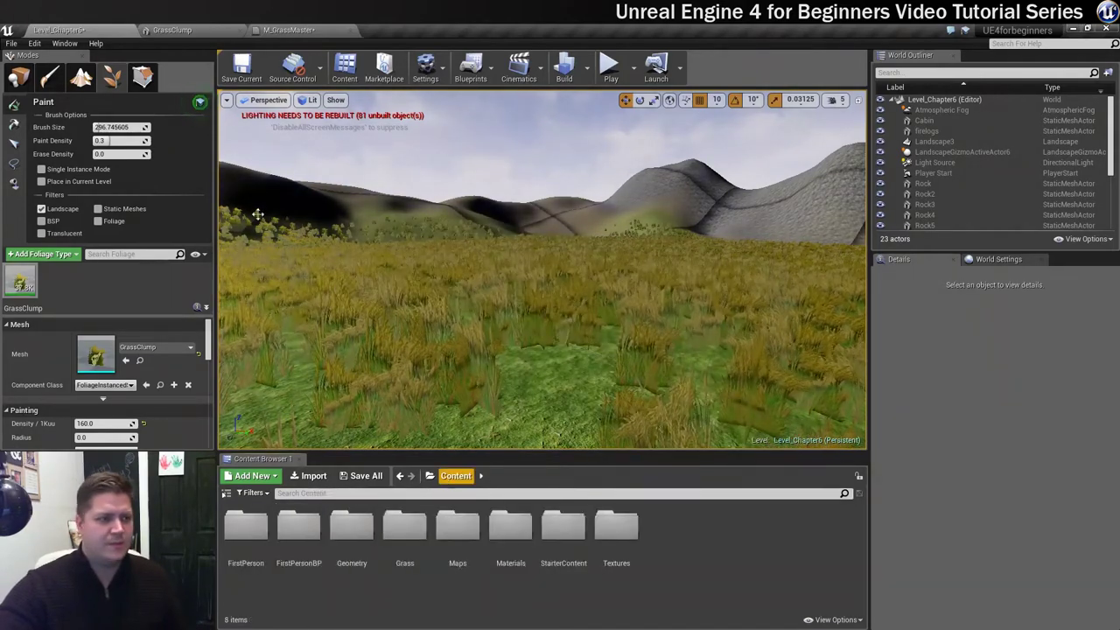
pyautogui.click(17, 77)
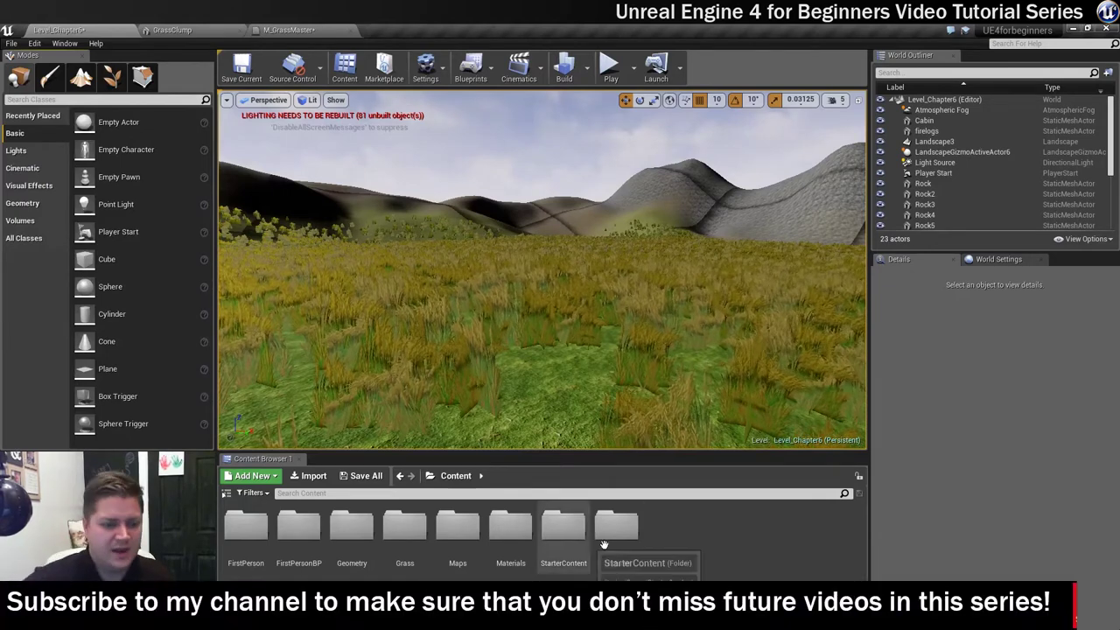
# Open the M_Grass_Inst material instance from the Content Browser's Materials folder
pyautogui.click(511, 529)
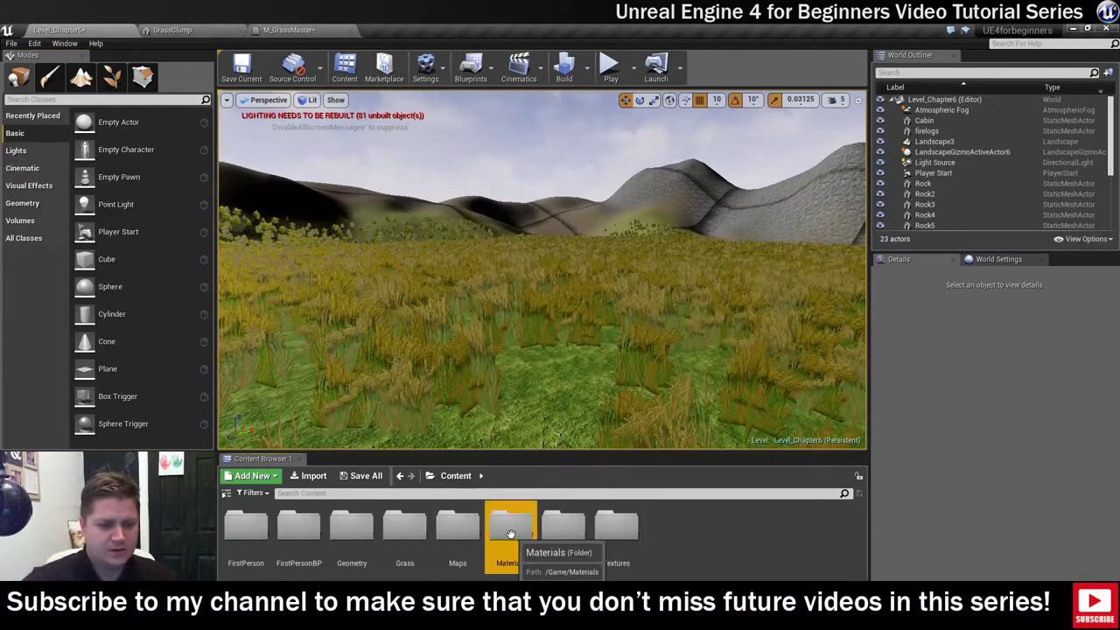
pyautogui.doubleClick(511, 529)
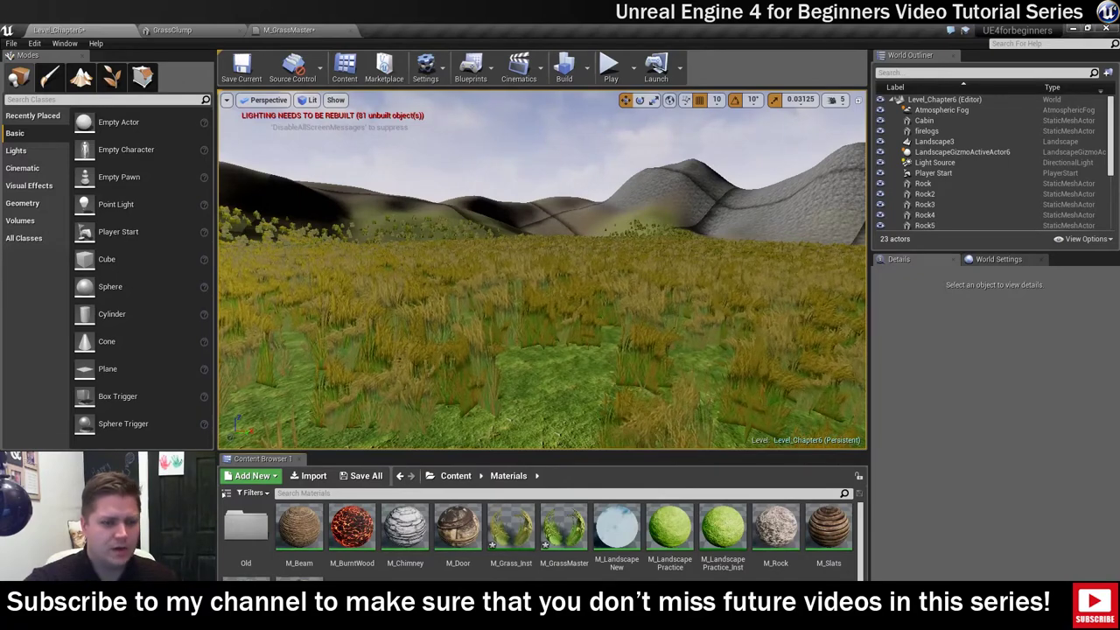
pyautogui.doubleClick(512, 530)
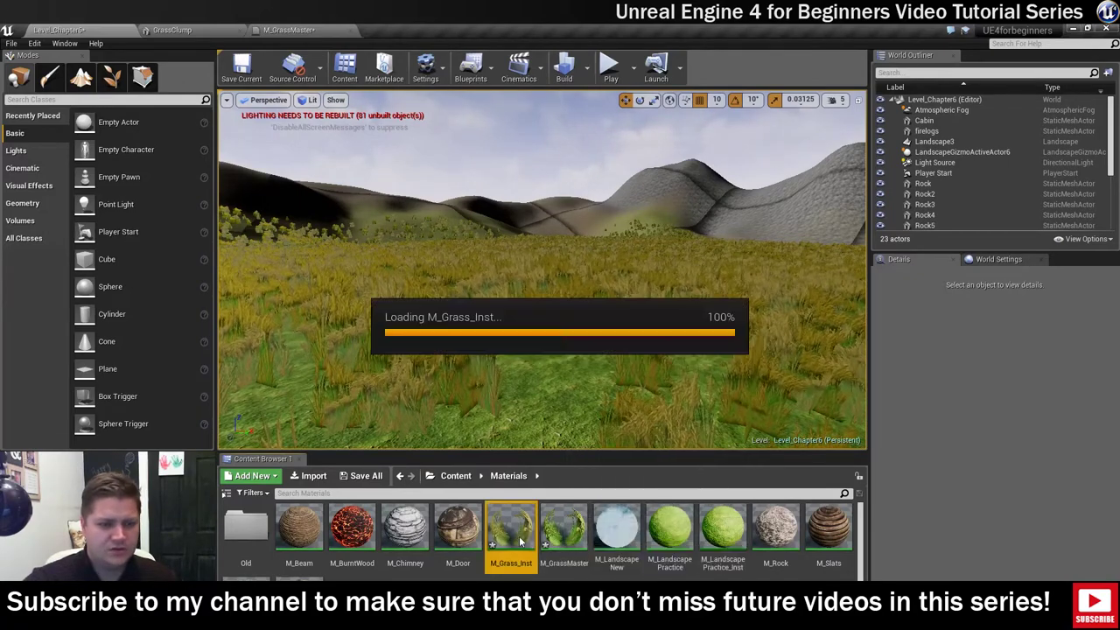
# Float the M_Grass_Inst editor as a taller window at the top right of the level view
pyautogui.moveTo(405, 29); pyautogui.dragTo(722, 85)
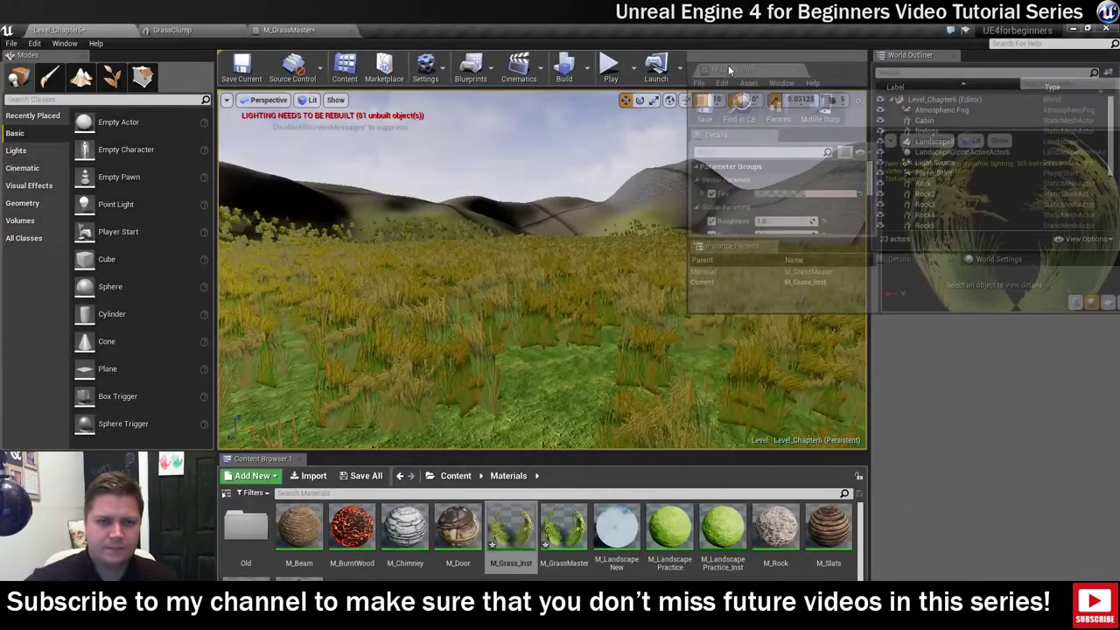
pyautogui.moveTo(722, 85); pyautogui.dragTo(704, 45)
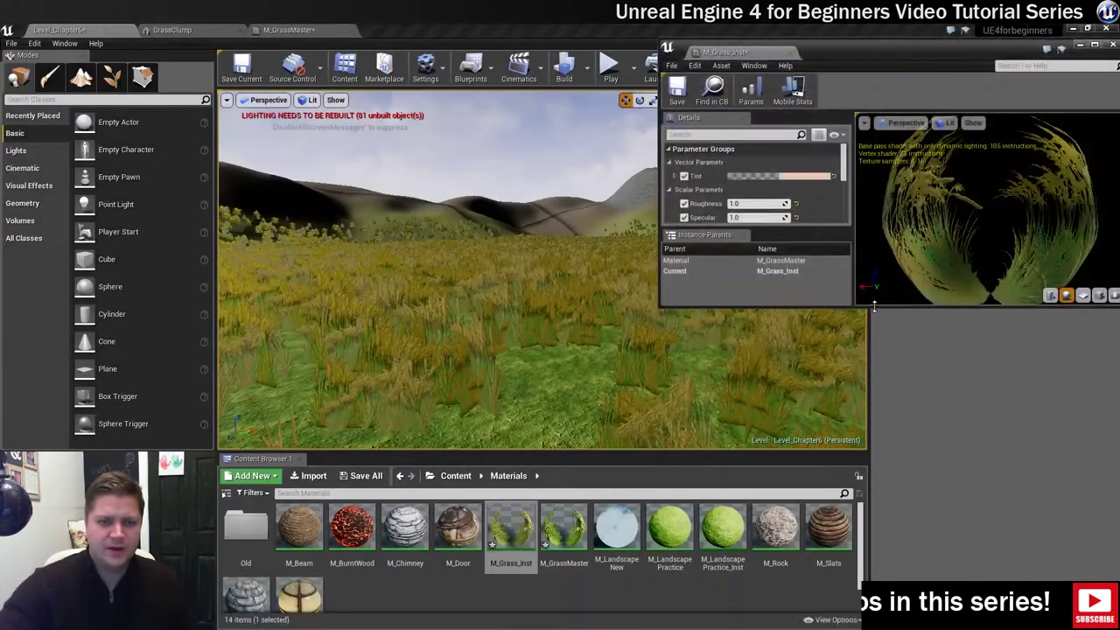
pyautogui.moveTo(862, 306); pyautogui.dragTo(825, 580)
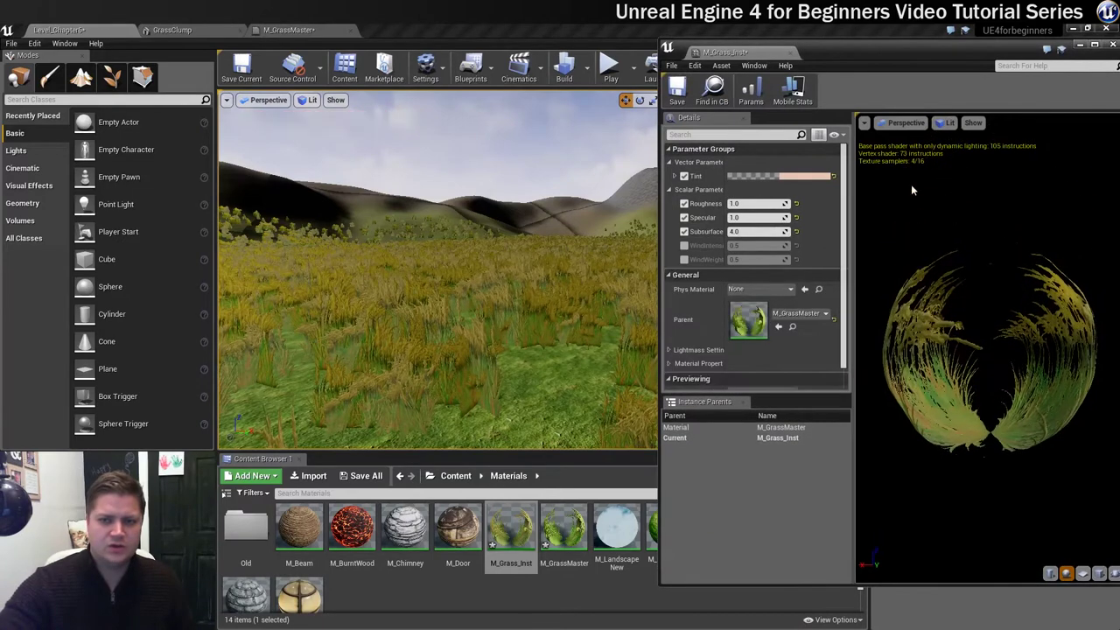
pyautogui.moveTo(945, 46); pyautogui.dragTo(931, 43)
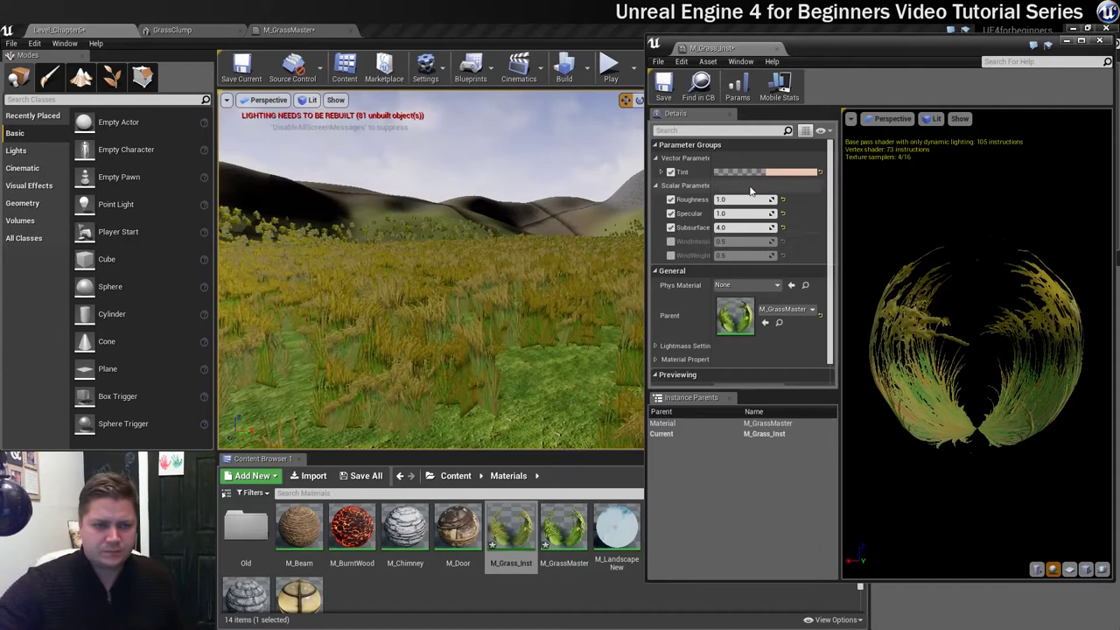
# Change the M_Grass_Inst Tint to a light green (hue 120) in the Color Picker
pyautogui.click(791, 175)
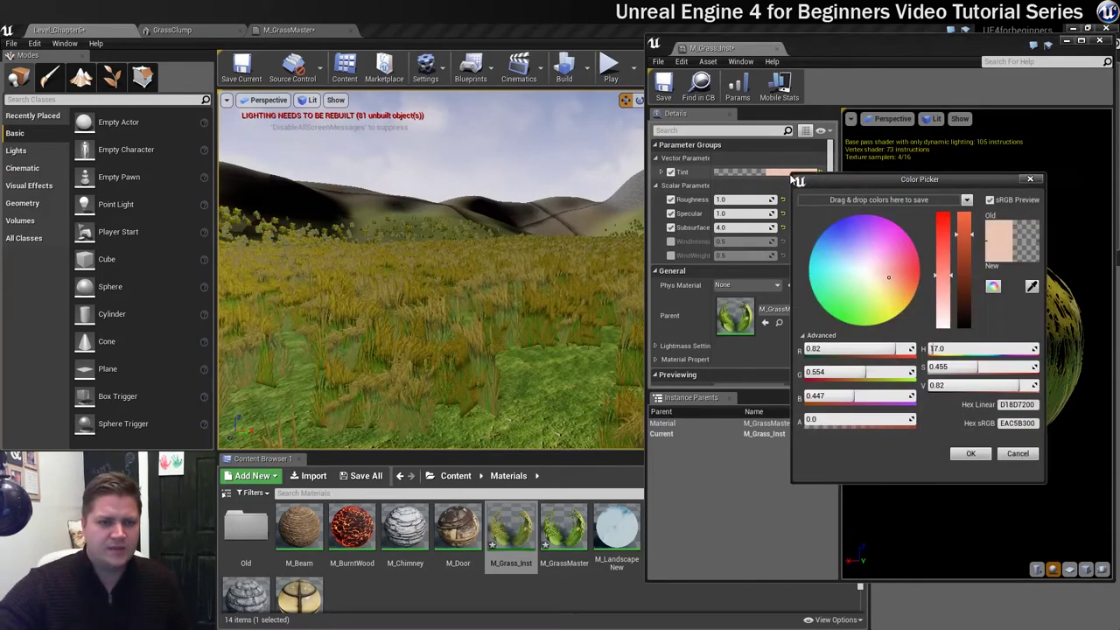
pyautogui.moveTo(882, 280); pyautogui.dragTo(859, 275)
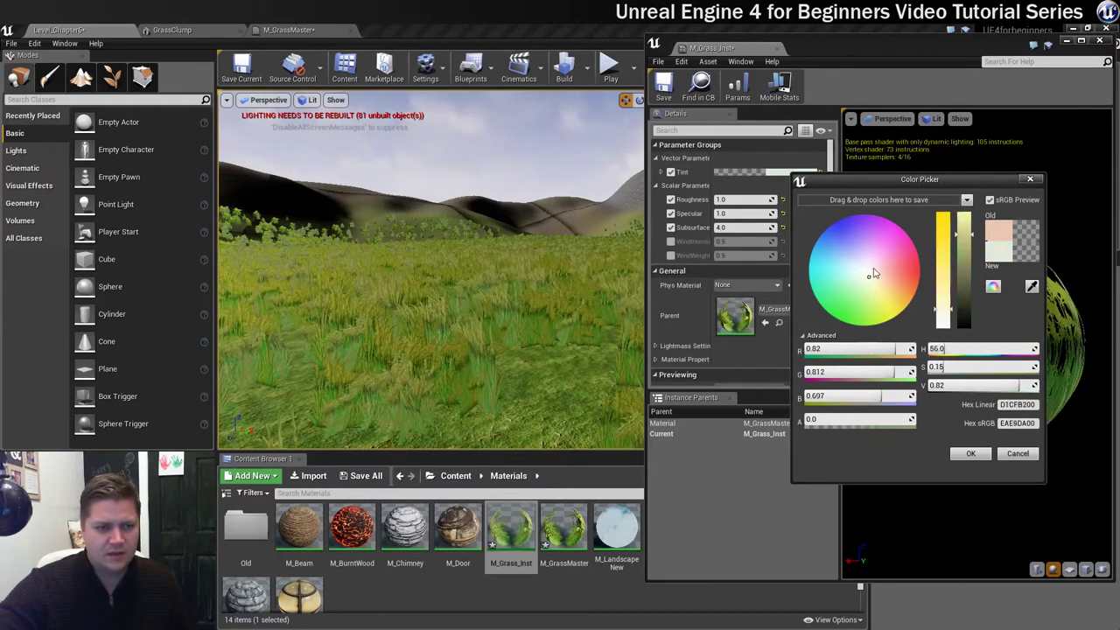
pyautogui.moveTo(858, 272)
pyautogui.mouseDown()
pyautogui.moveTo(873, 267)
pyautogui.moveTo(862, 287)
pyautogui.moveTo(838, 286)
pyautogui.moveTo(858, 289)
pyautogui.mouseUp()
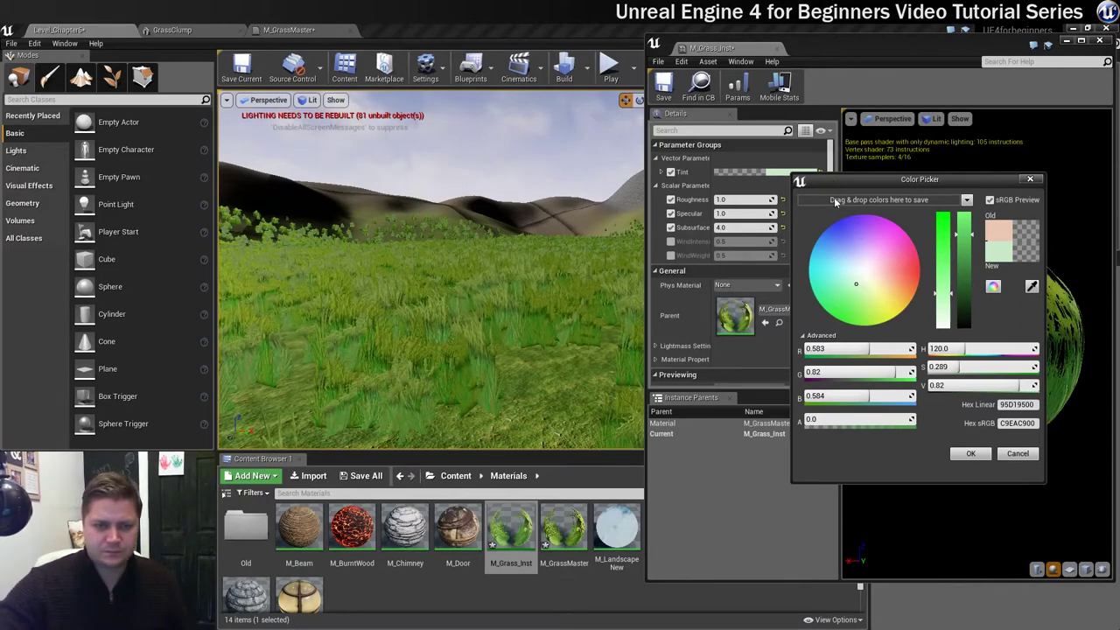
pyautogui.moveTo(840, 45); pyautogui.dragTo(851, 63)
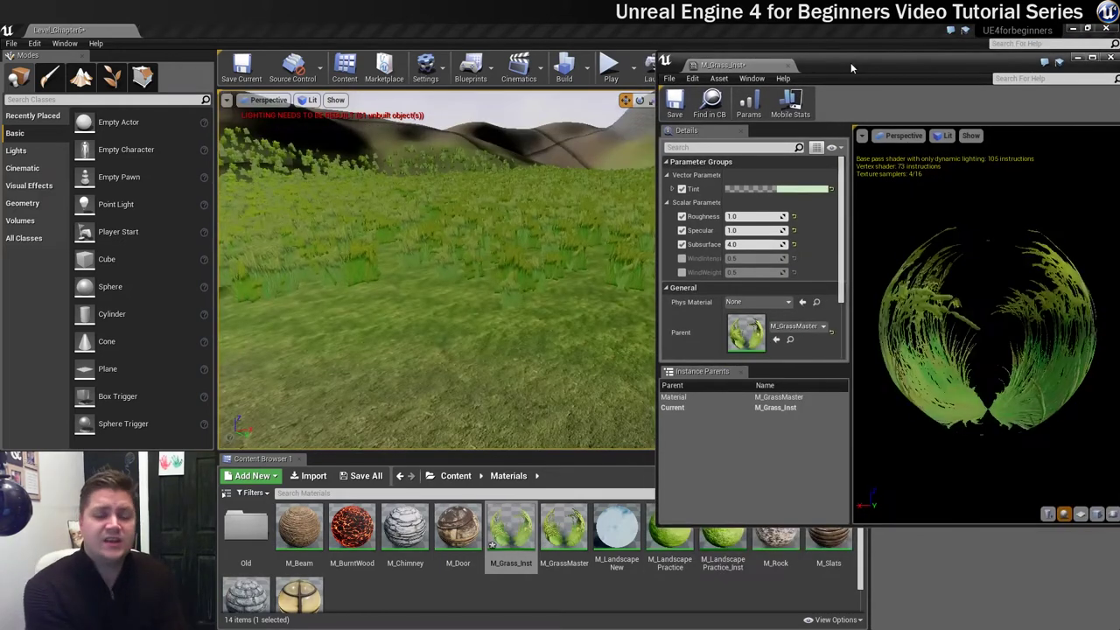
# Set the M_Grass_Inst Specular to 0.7 after trying 2.0, 0.0 and 0.5
pyautogui.click(735, 230)
pyautogui.write('2')
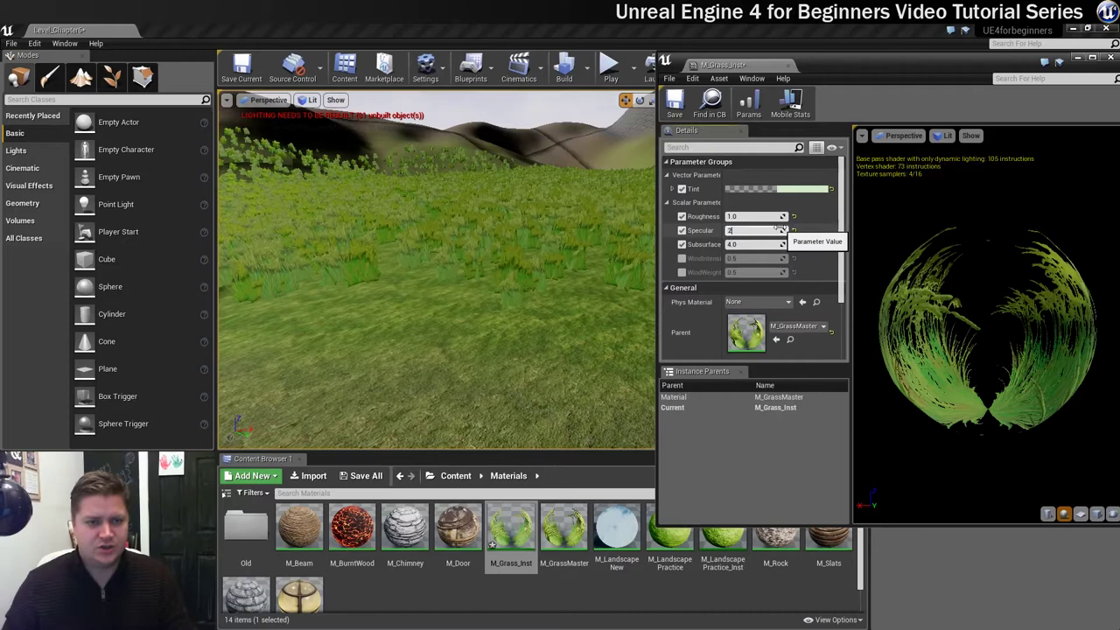
pyautogui.write('0')
pyautogui.press('Return')
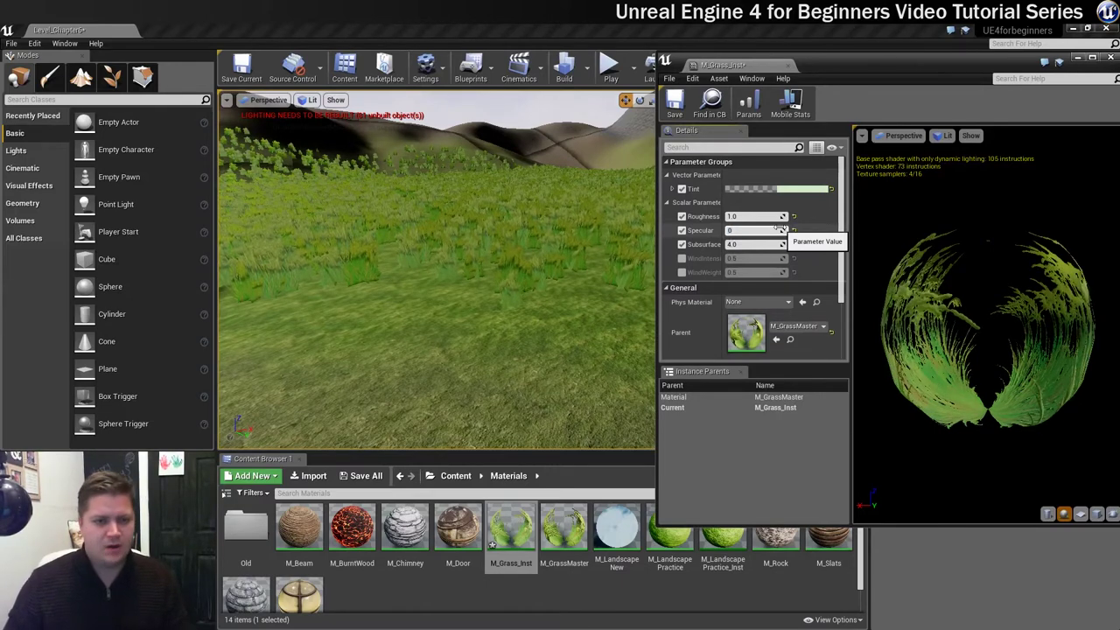
pyautogui.press('Return')
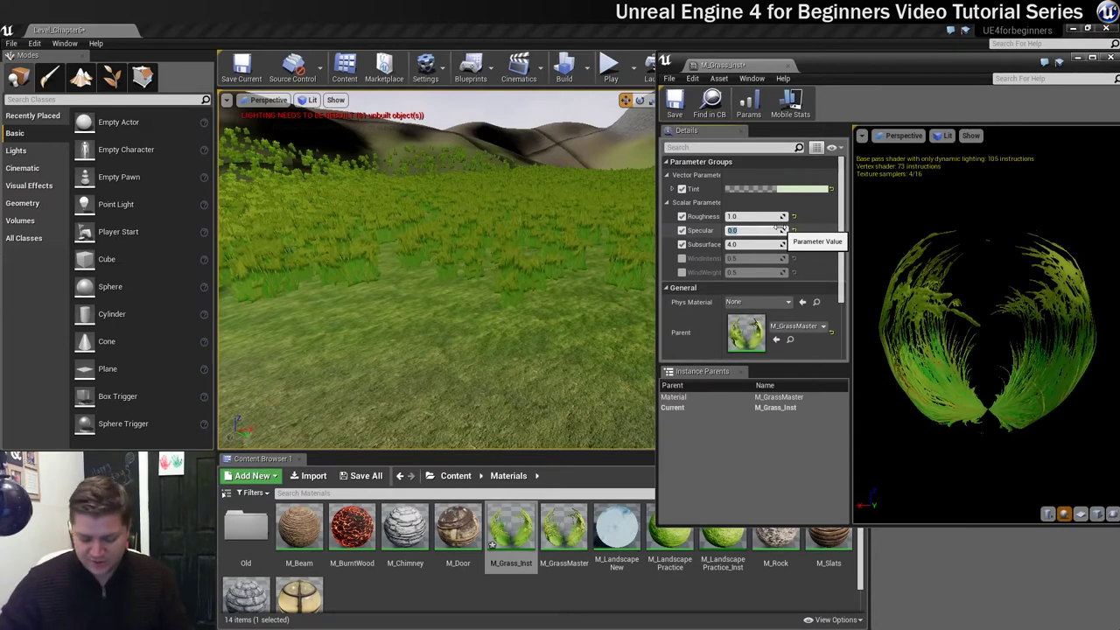
pyautogui.write('.5')
pyautogui.press('Return')
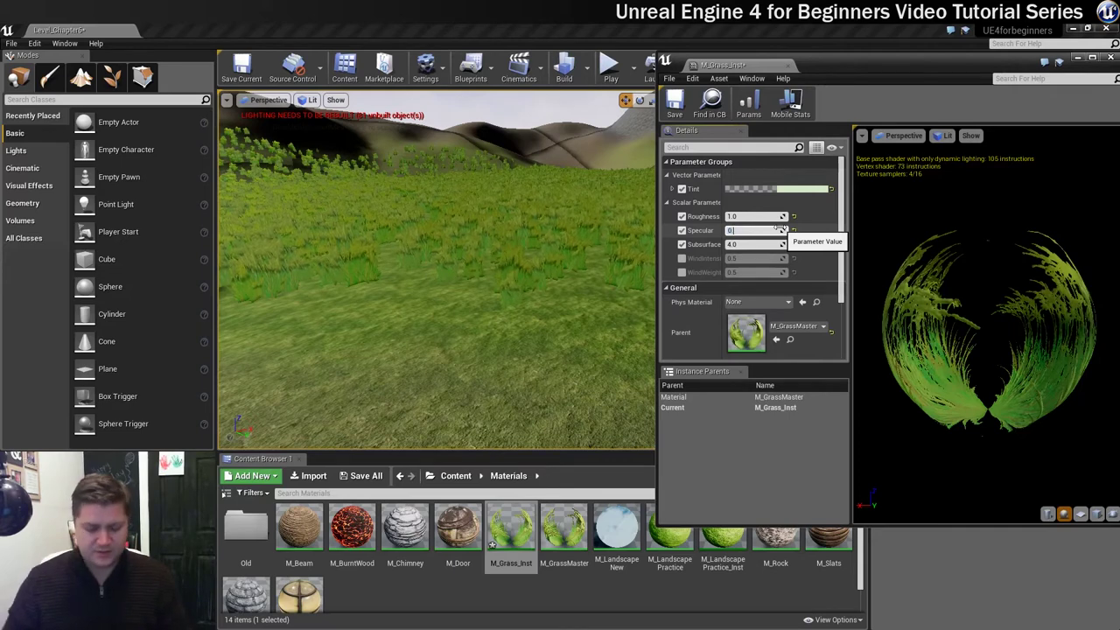
pyautogui.write('.7')
pyautogui.press('Return')
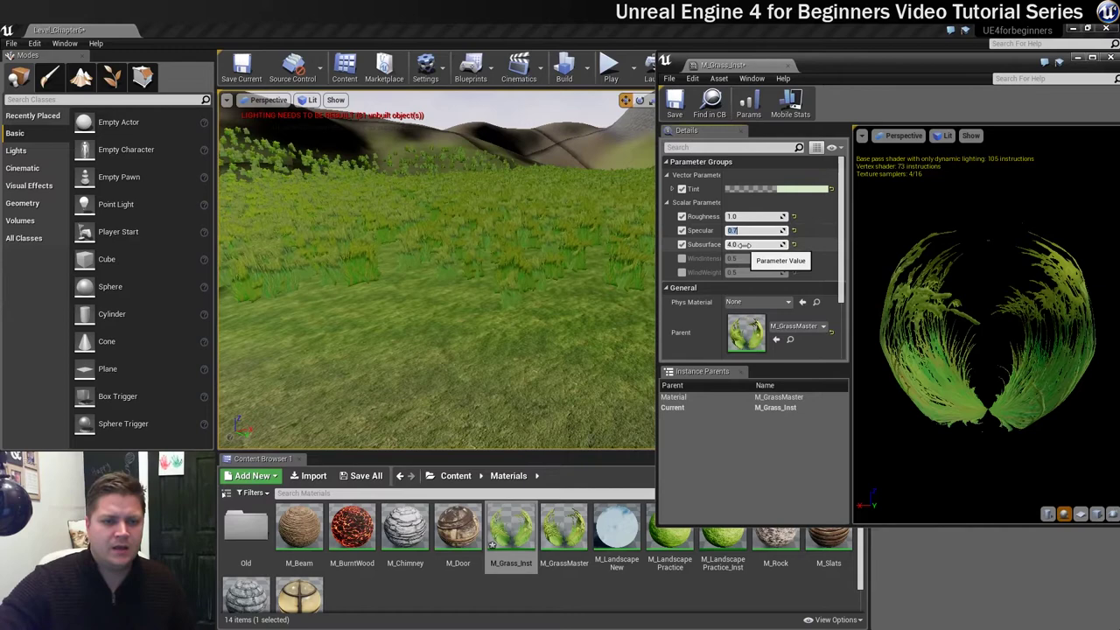
# Raise the M_Grass_Inst Subsurface value to 6.0
pyautogui.press('Tab')
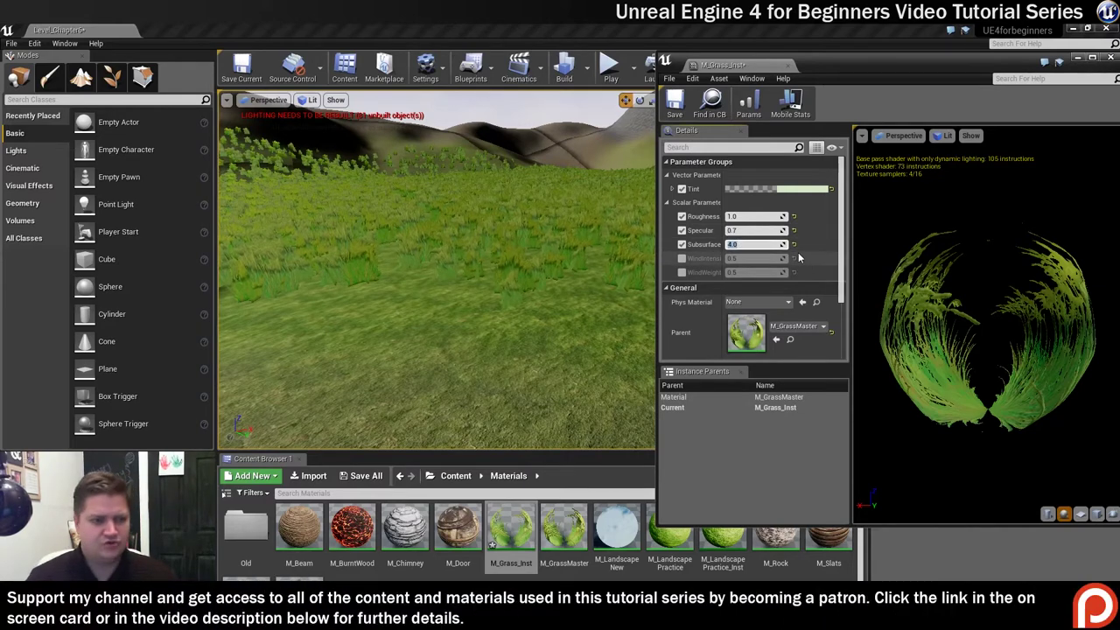
pyautogui.write('5')
pyautogui.press('Return')
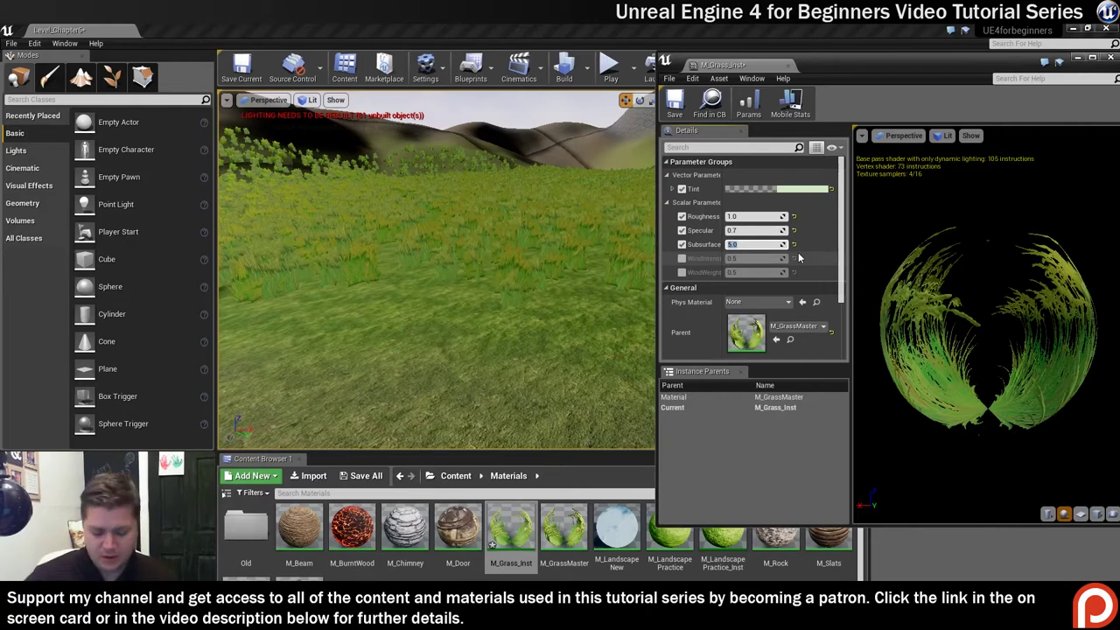
pyautogui.write('6')
pyautogui.press('Return')
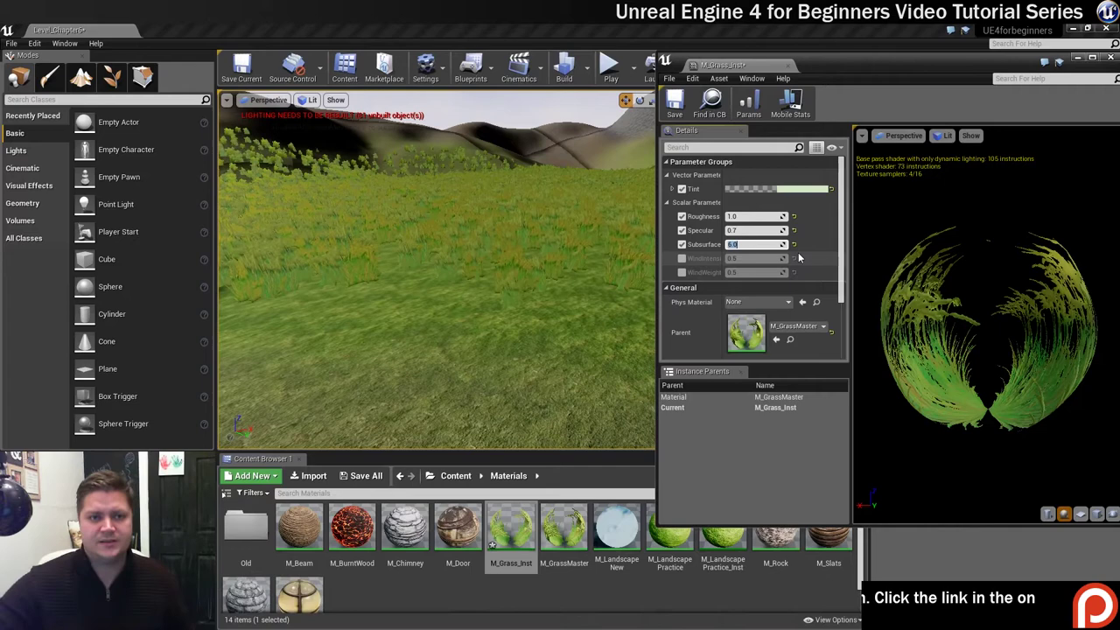
# Save M_Grass_Inst and close its floating editor window
pyautogui.click(674, 103)
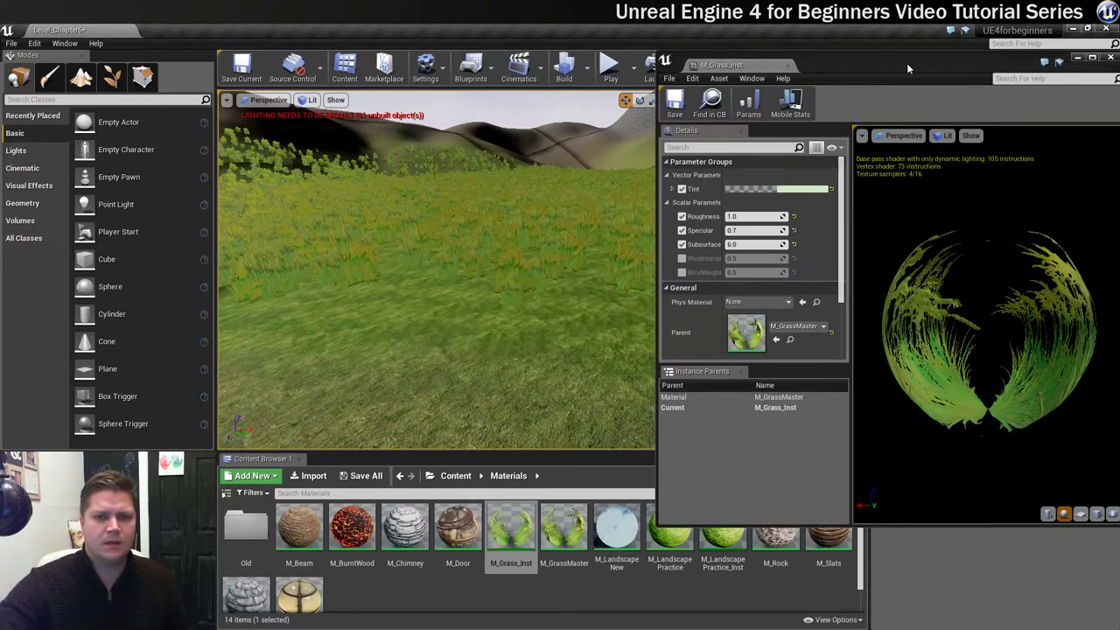
pyautogui.moveTo(909, 63); pyautogui.dragTo(651, 89)
pyautogui.click(854, 82)
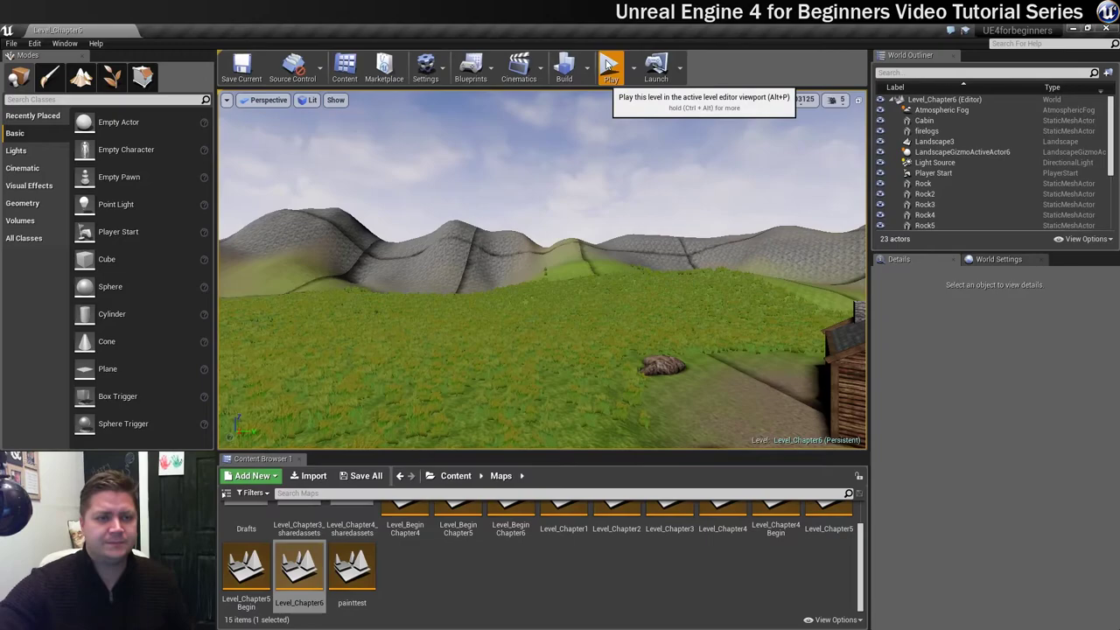
# Play the level in first person and walk forward through the green grass toward the cabin
pyautogui.click(611, 67)
pyautogui.click(725, 286)
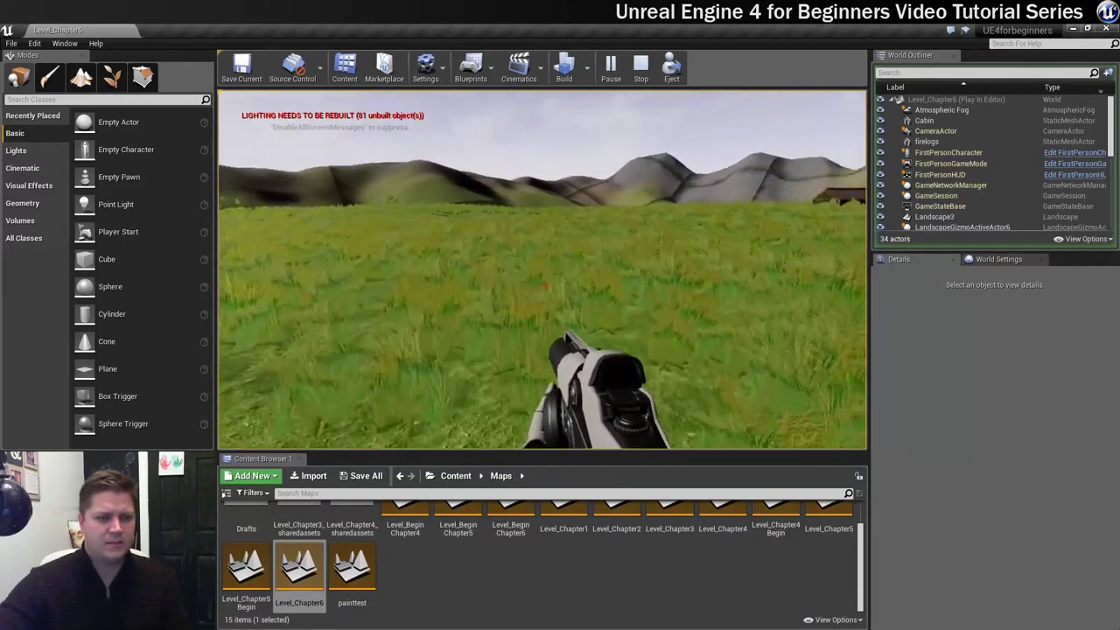
pyautogui.press('w')
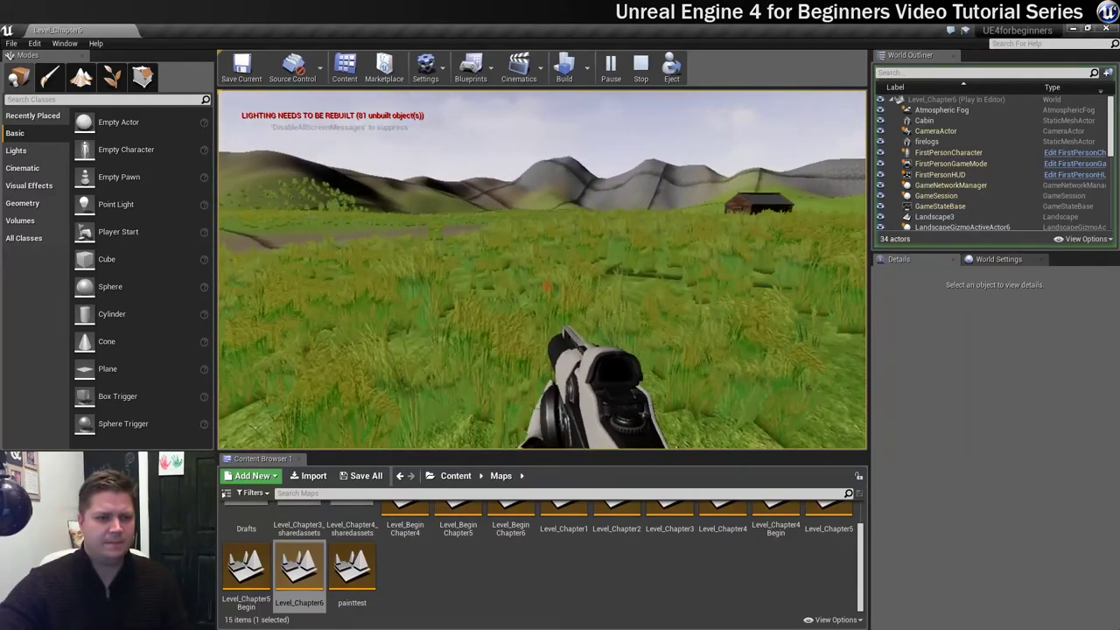